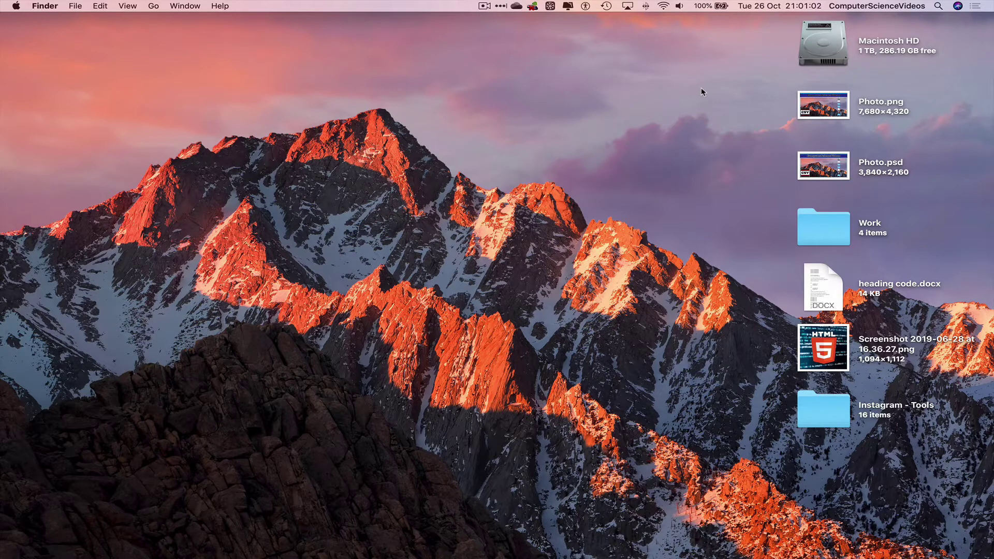
Open Finder from the Dock to the Documents folder, which shows five items
mouse_move(42, 548)
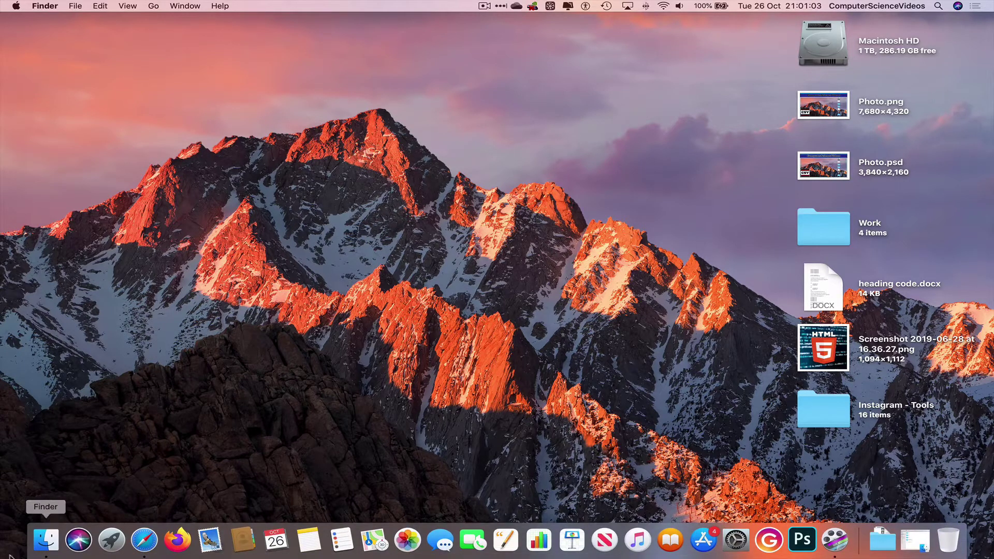
click(42, 541)
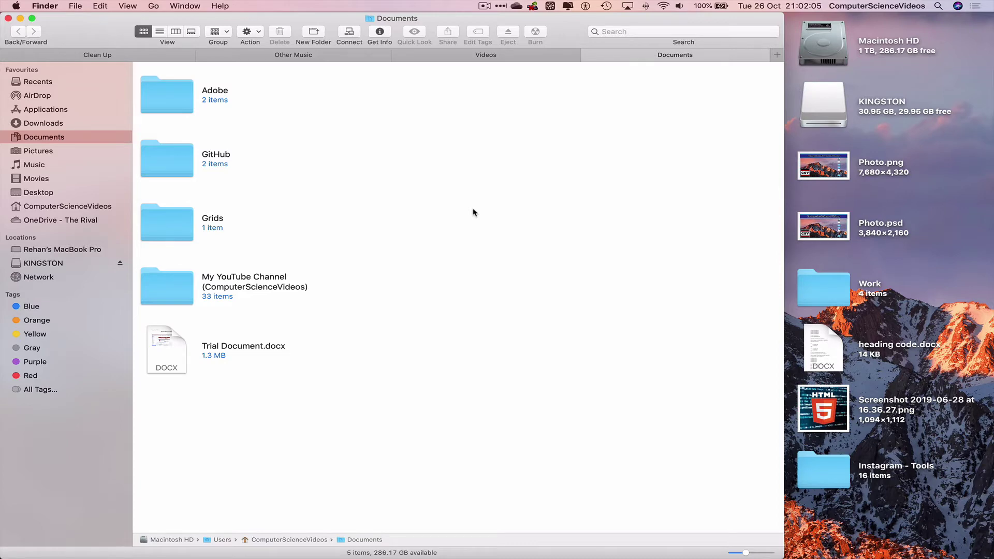
Minimise the Documents window, then open the KINGSTON drive and enlarge its window
click(20, 18)
double_click(828, 115)
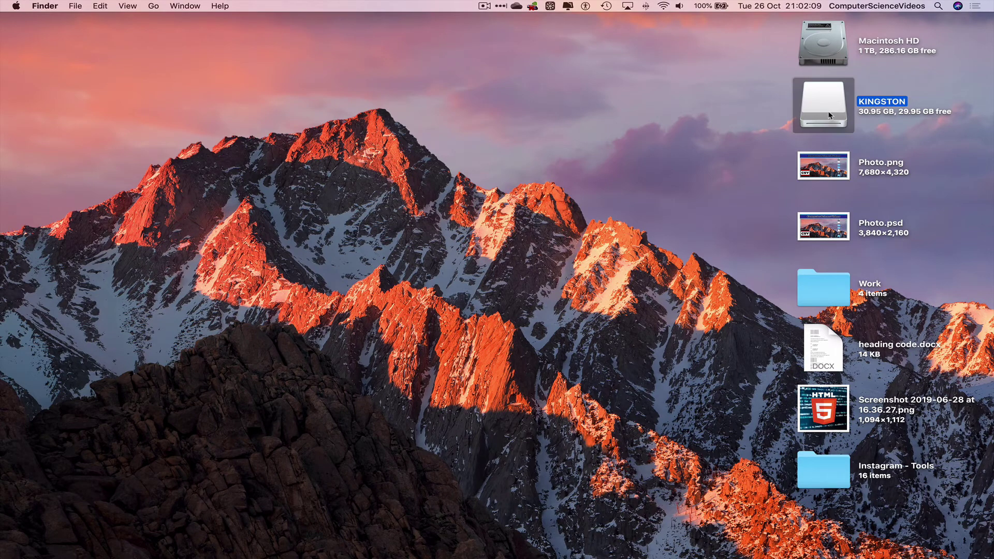
drag(12, 23, 0, 13)
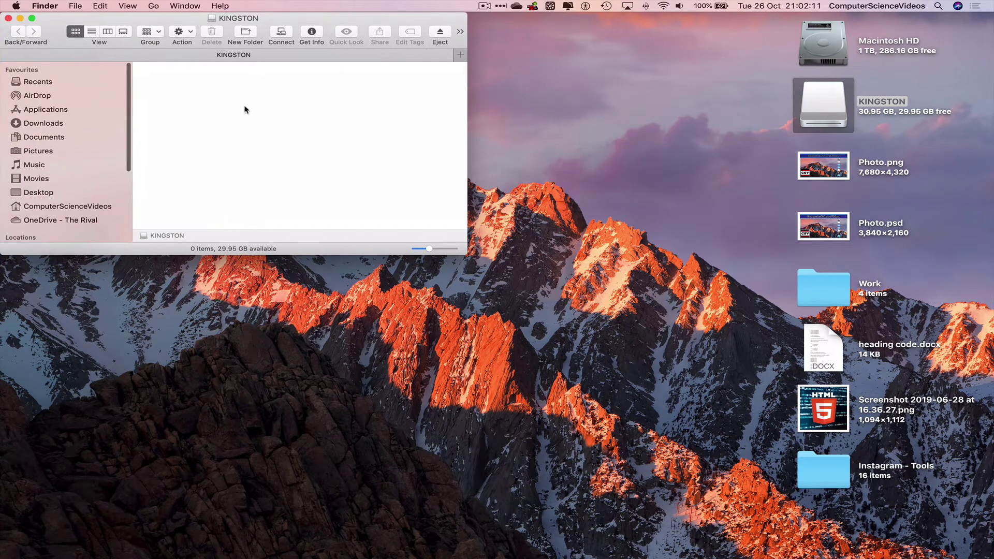
drag(469, 251, 720, 540)
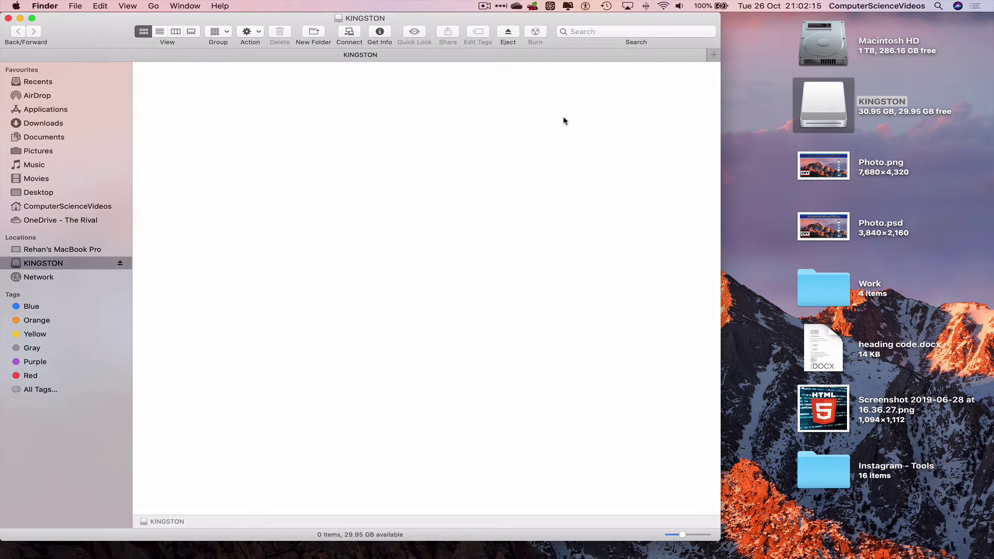
Move the KINGSTON window to Desktop 1 in Mission Control and switch to the empty desktop
key(ctrl+Up)
drag(474, 229, 304, 46)
drag(496, 39, 290, 39)
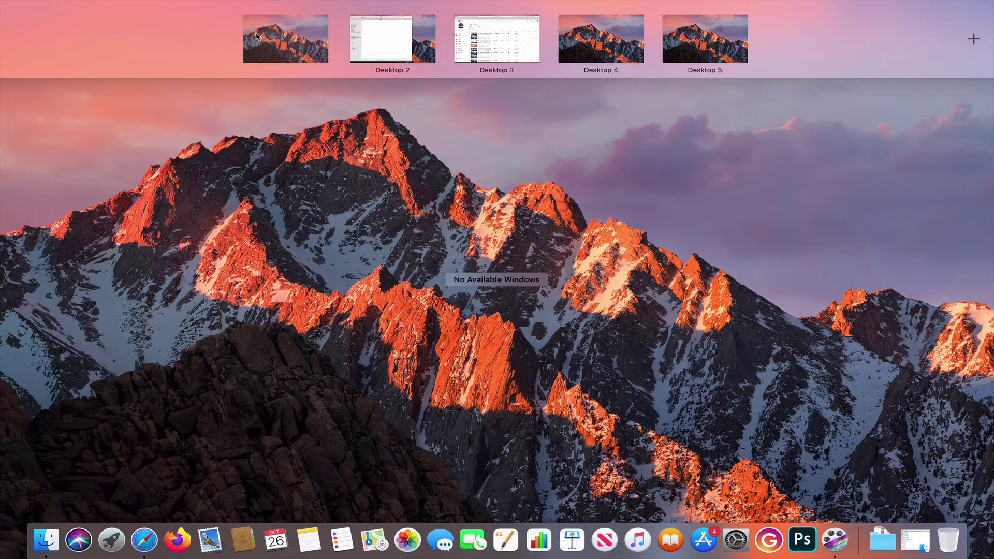
click(262, 27)
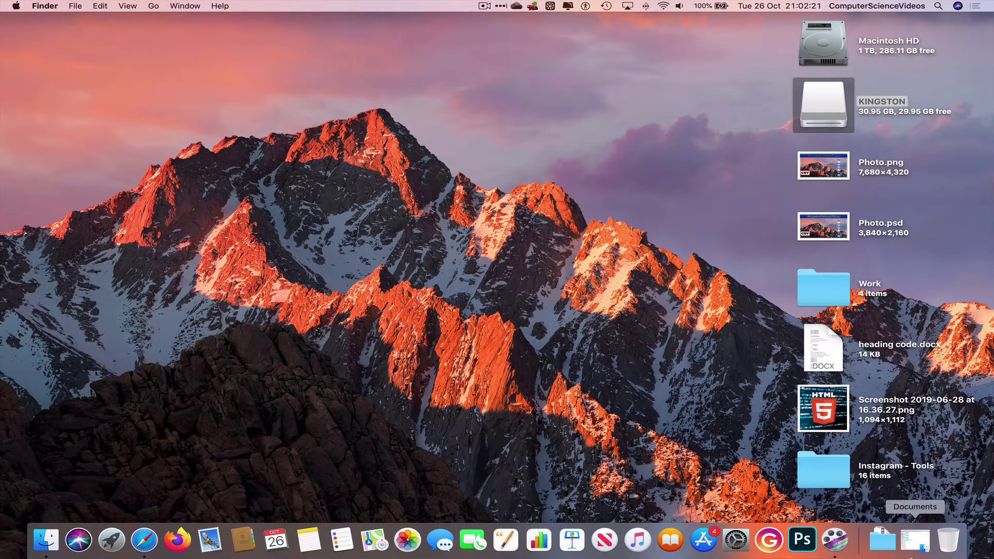
Copy 2018-10-04.jpg, Screen Shot 2018-10-04 at 14.03.14.png and word.jpg from Clean Up
mouse_move(768, 543)
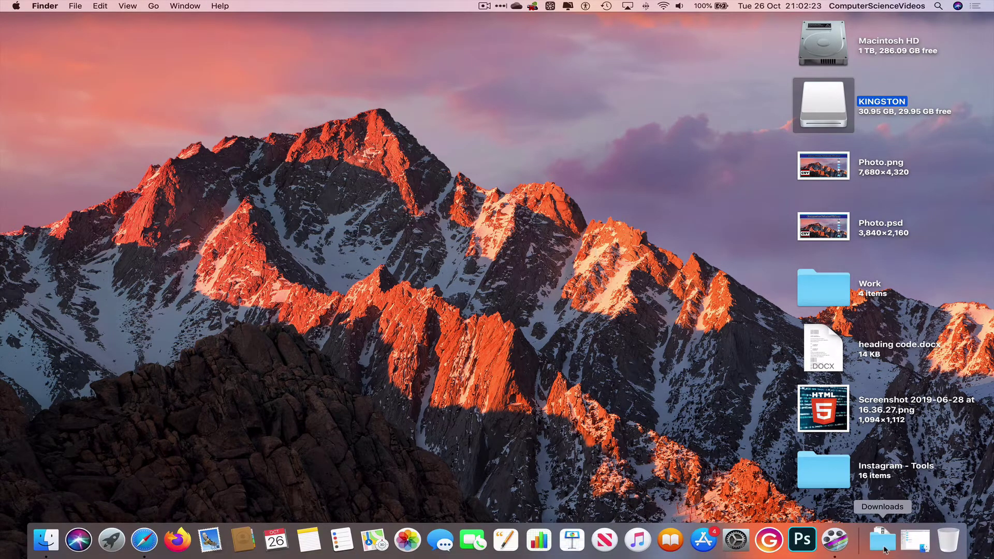
click(924, 543)
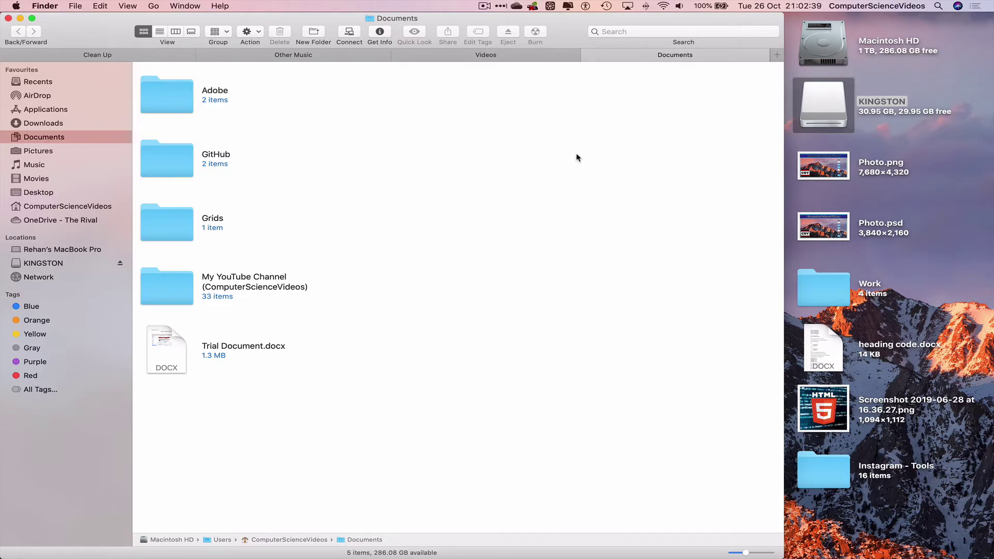
click(123, 59)
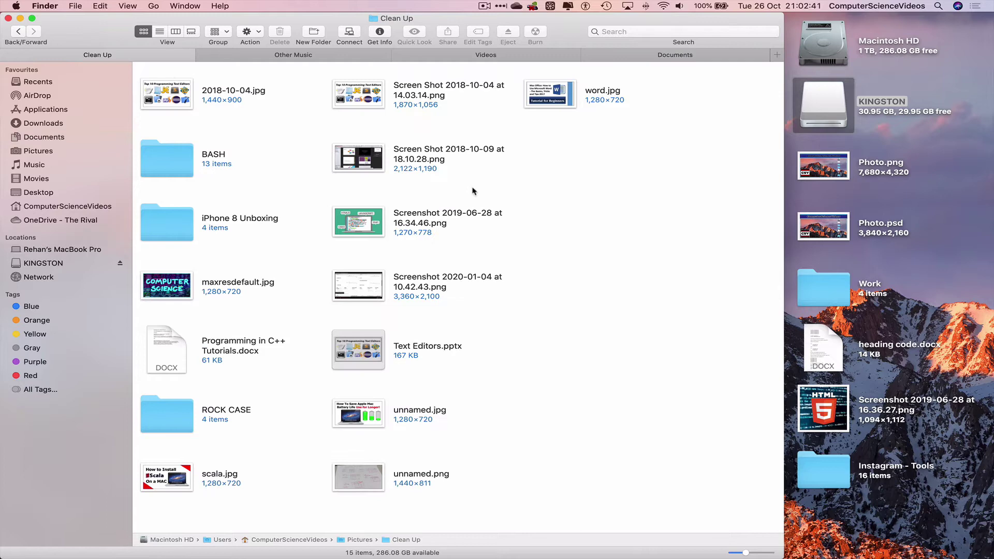
drag(702, 92, 180, 98)
right_click(172, 90)
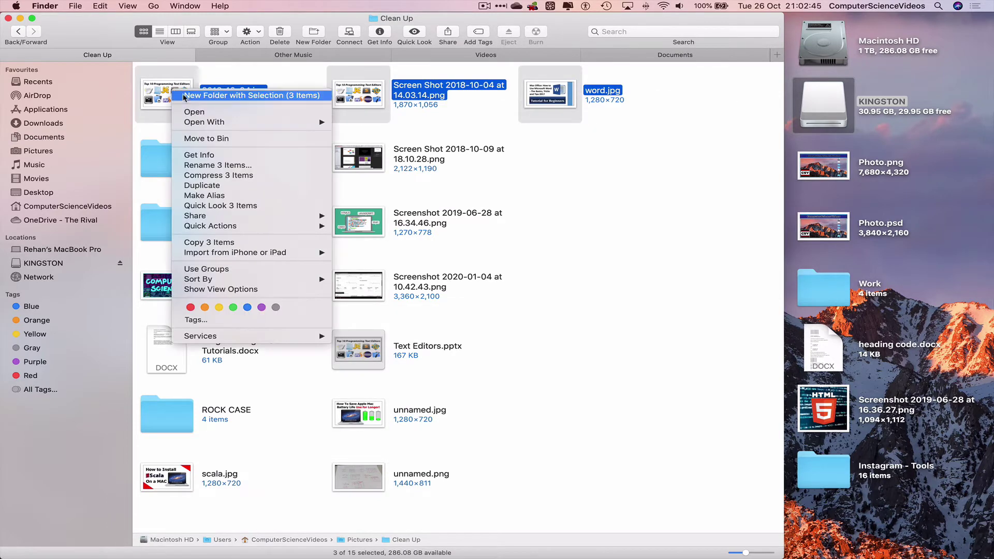
click(212, 242)
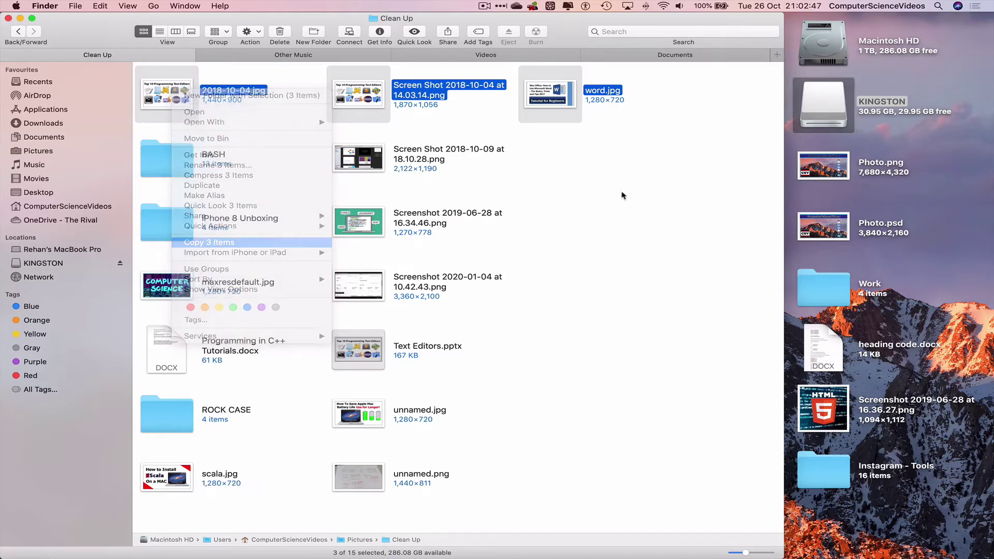
Paste the three copied images into the enlarged KINGSTON window
click(661, 156)
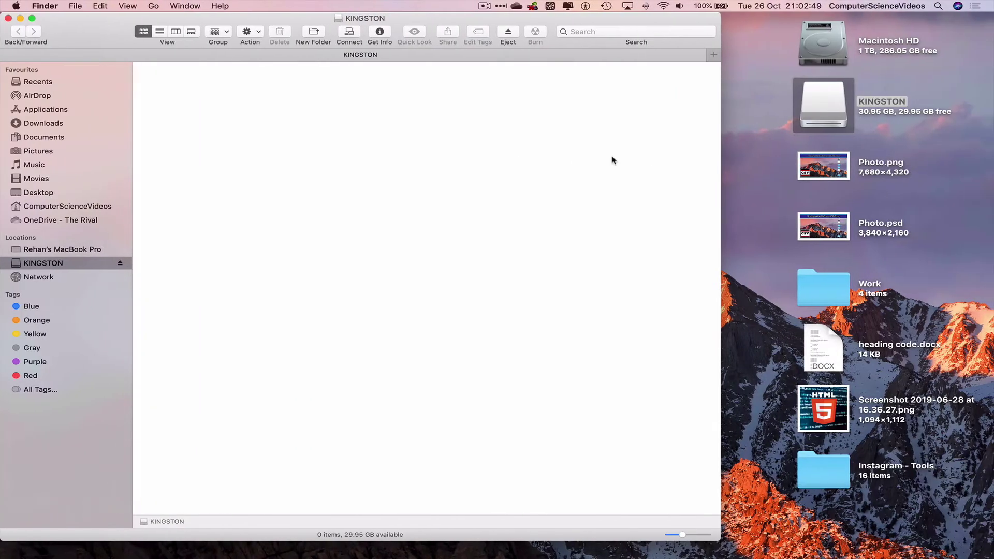
drag(720, 540, 758, 558)
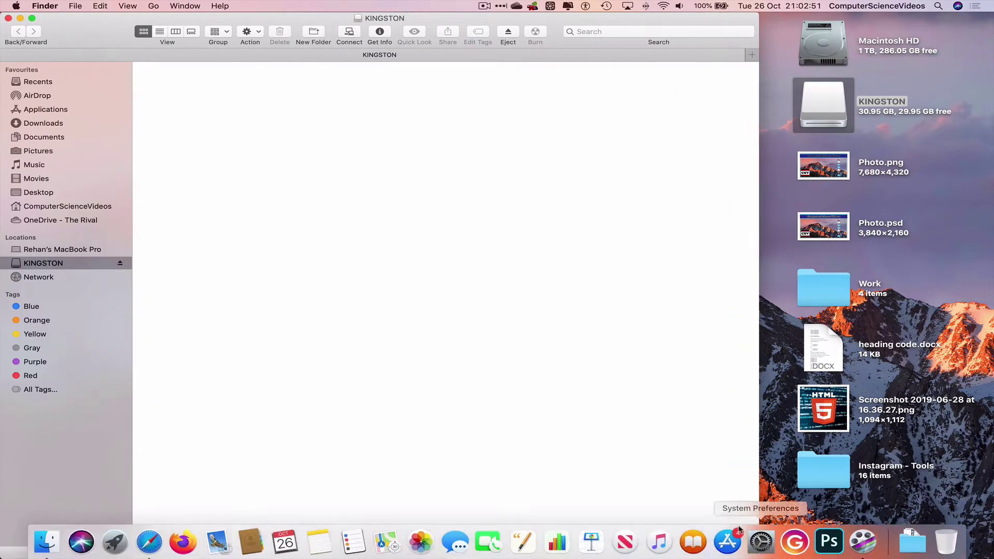
right_click(437, 127)
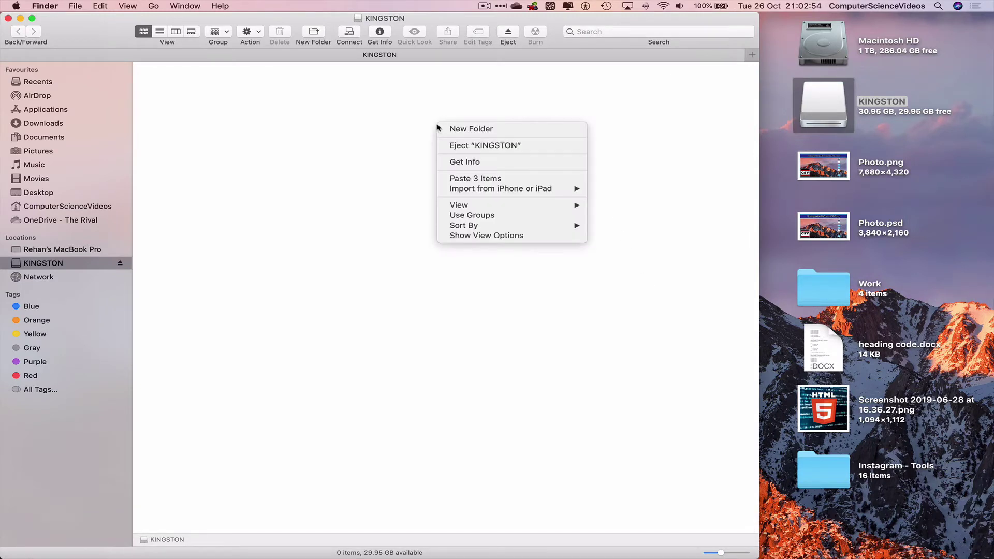
click(501, 180)
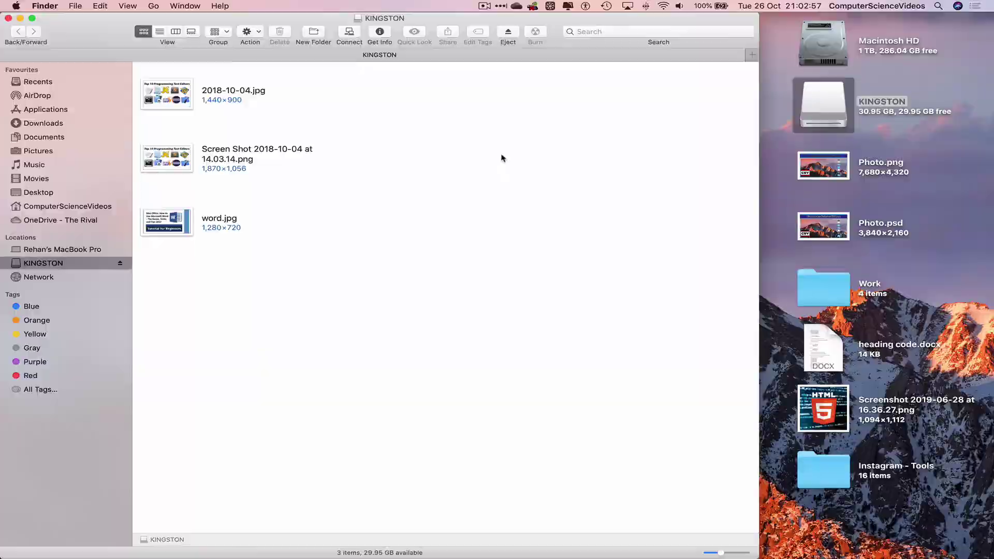
Copy Edison.mp3 from Other Music and paste it onto the KINGSTON drive
key(super+w)
click(299, 56)
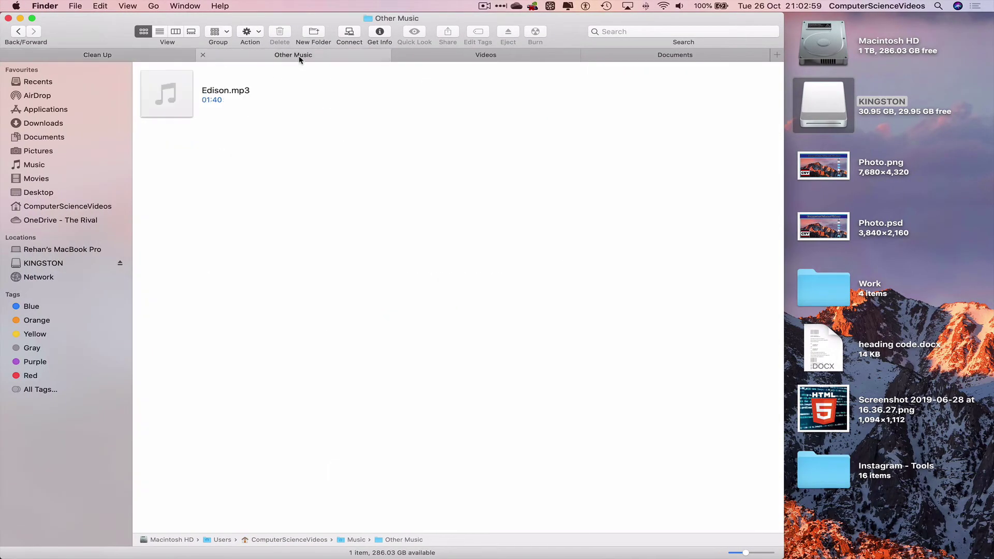
drag(310, 149, 184, 85)
right_click(184, 85)
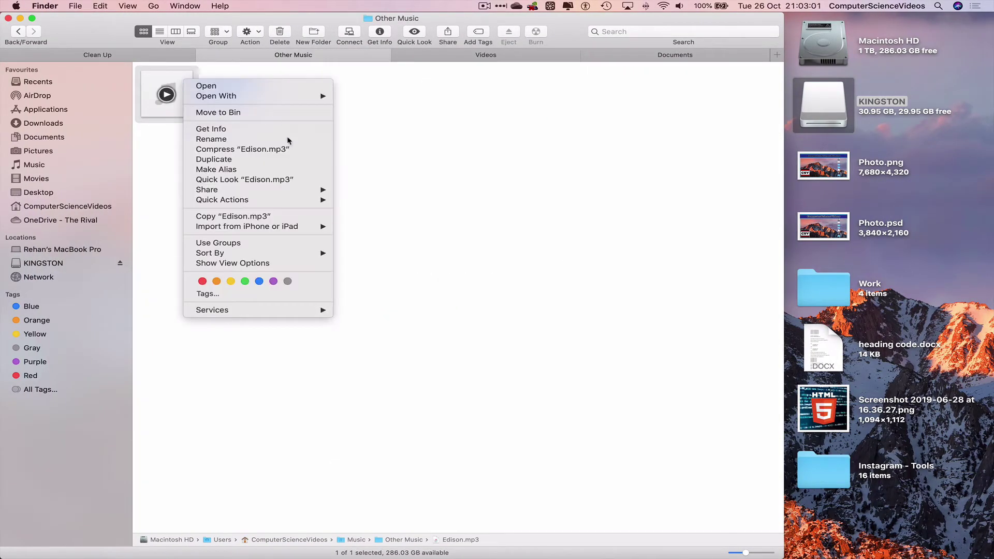
click(488, 137)
key(super+w)
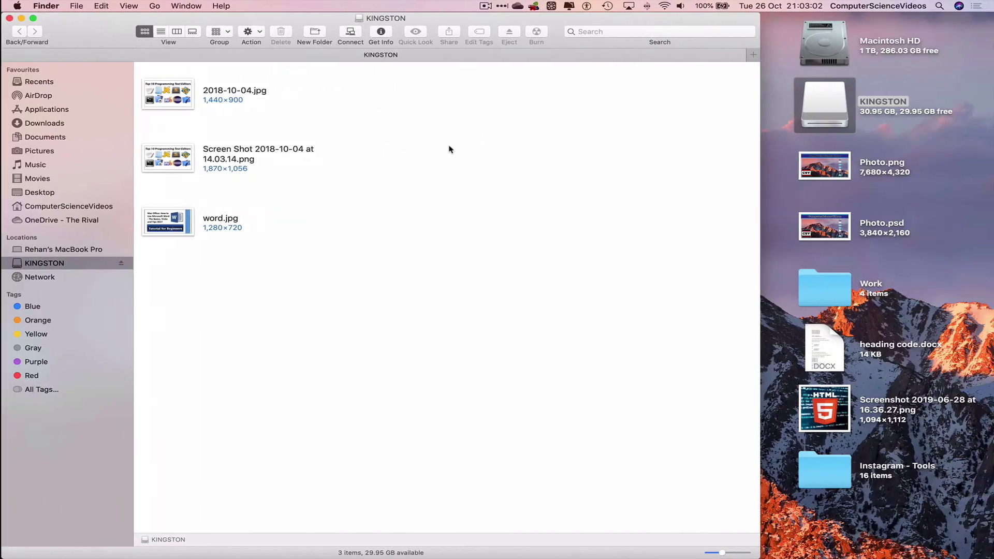
right_click(449, 127)
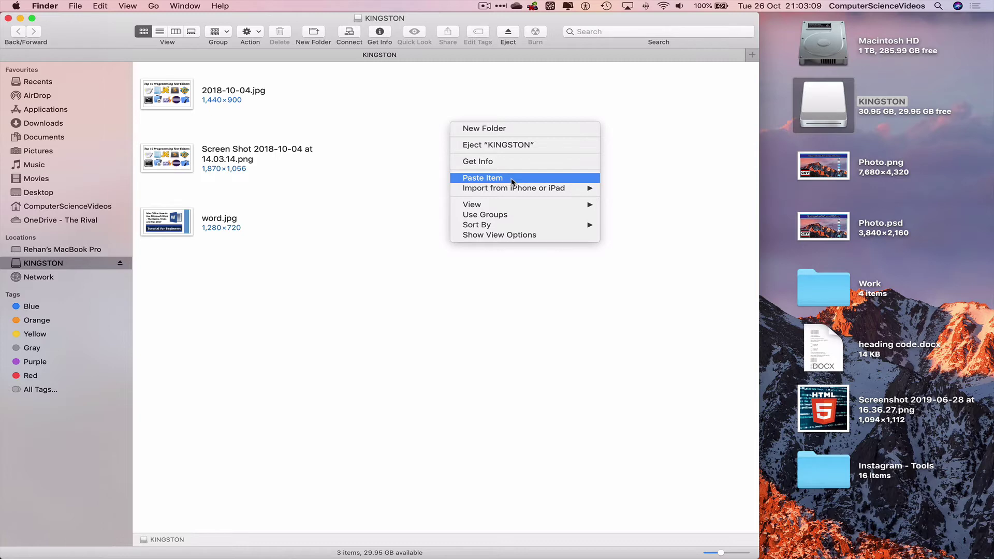
click(511, 179)
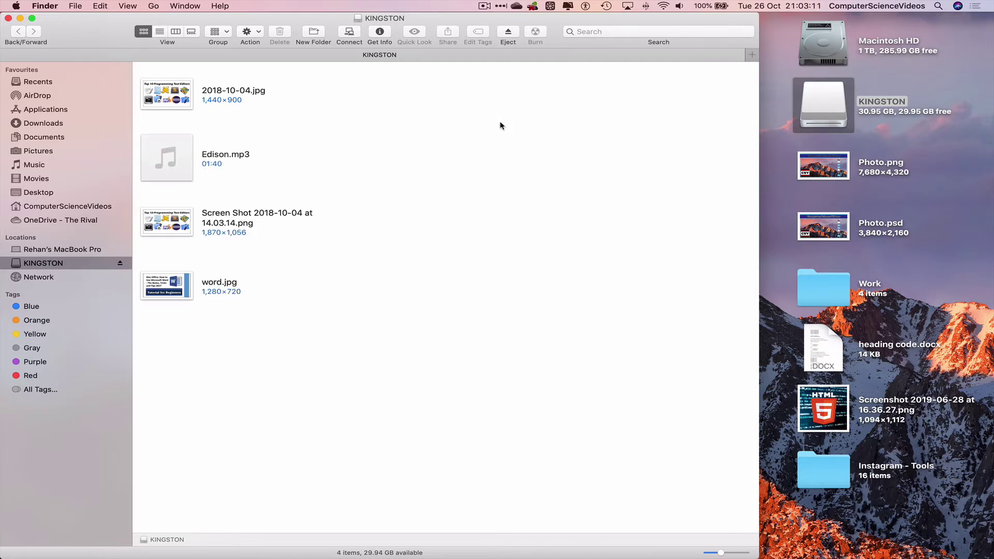
Copy IMG_0911.MOV from the Videos folder with Cmd+C and return to KINGSTON's desktop
key(ctrl+Left)
click(448, 55)
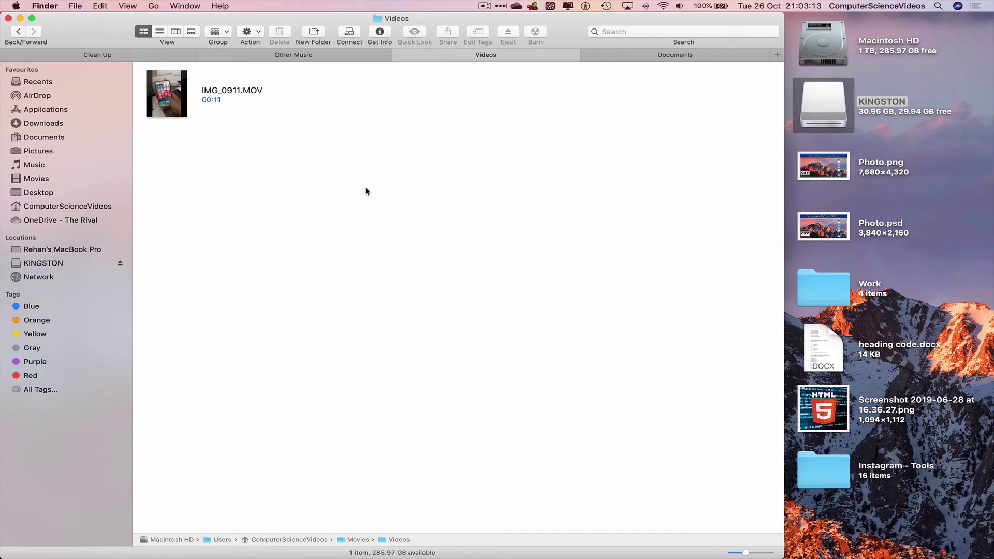
drag(273, 144, 180, 89)
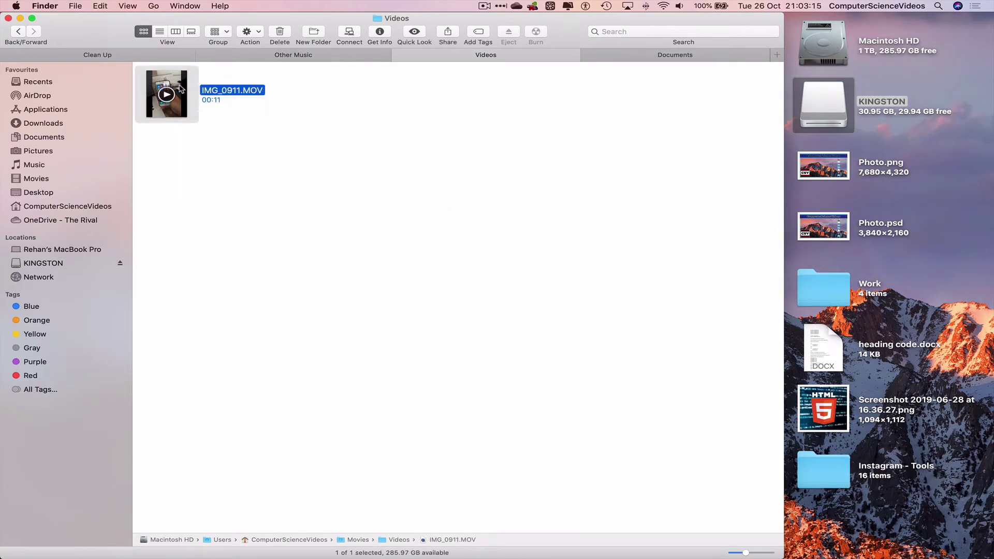
key(super+c)
key(ctrl+Right)
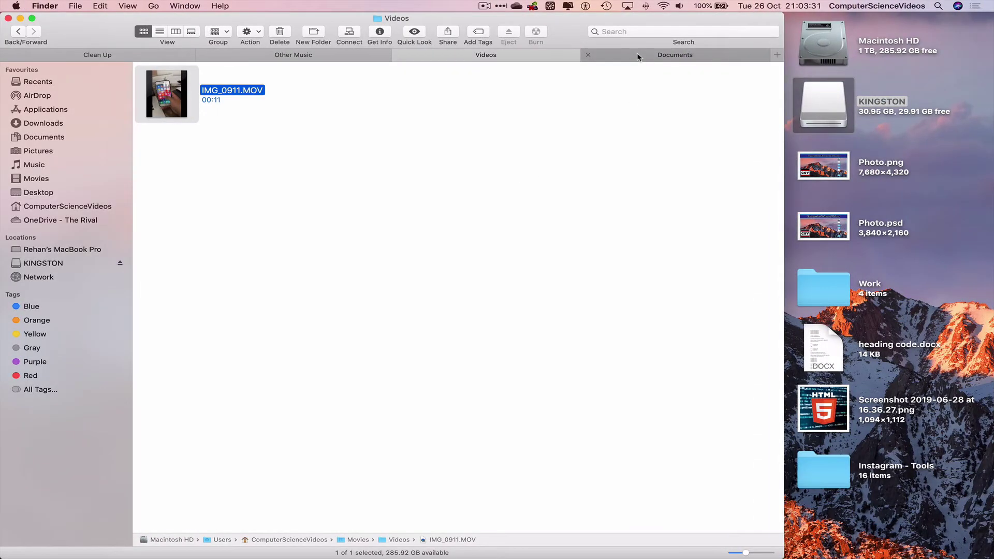
Paste Trial Document.docx from Documents onto KINGSTON, making six items, and close the window
click(638, 56)
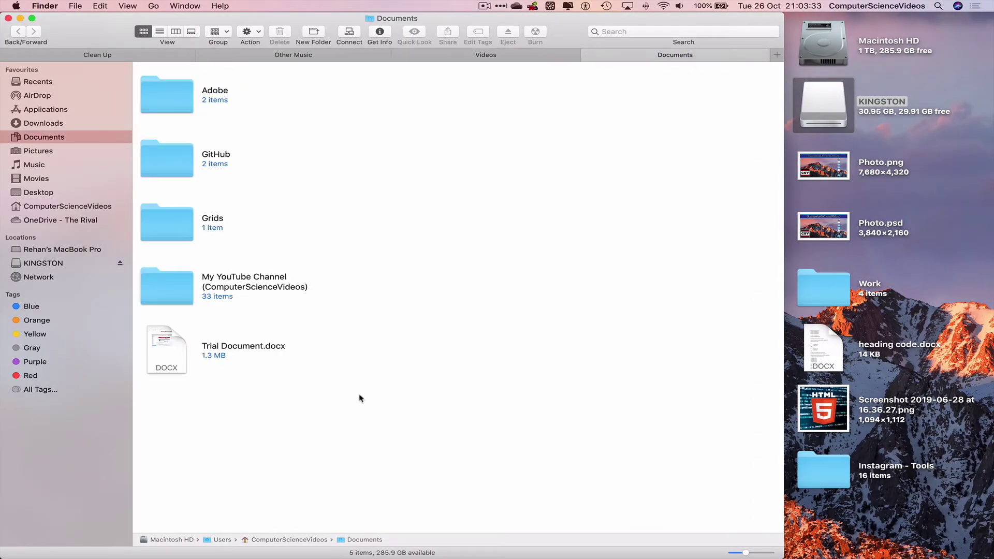
drag(381, 399, 172, 344)
right_click(172, 344)
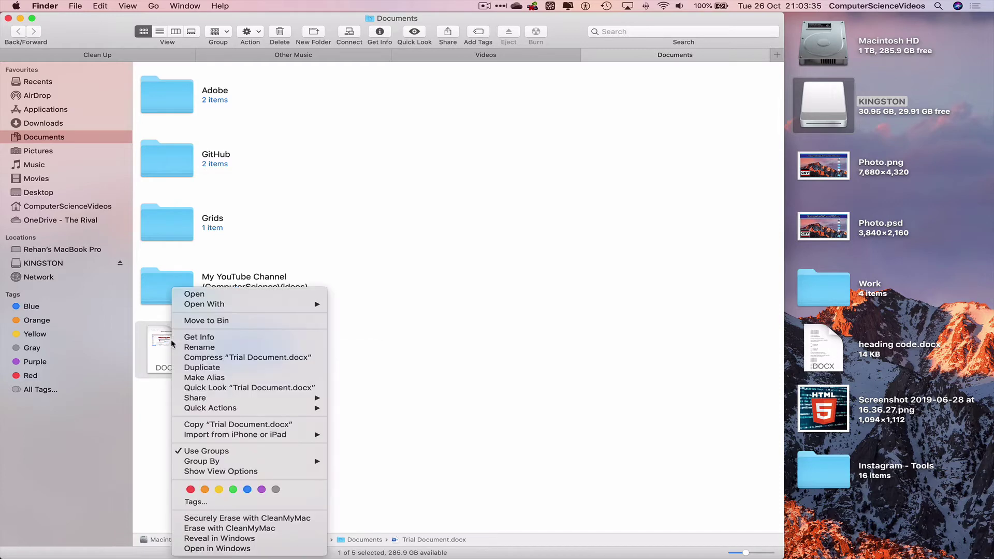
click(403, 299)
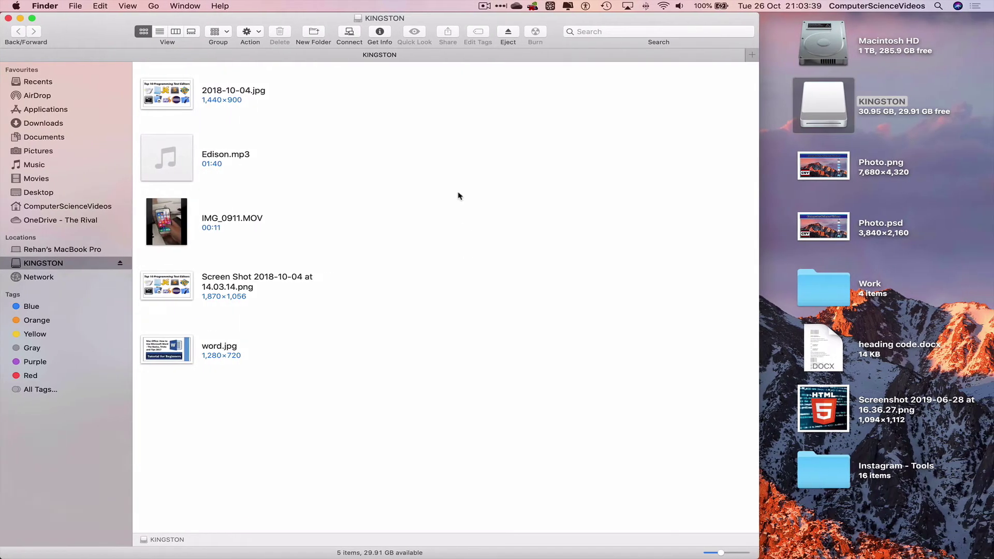
right_click(458, 195)
click(513, 247)
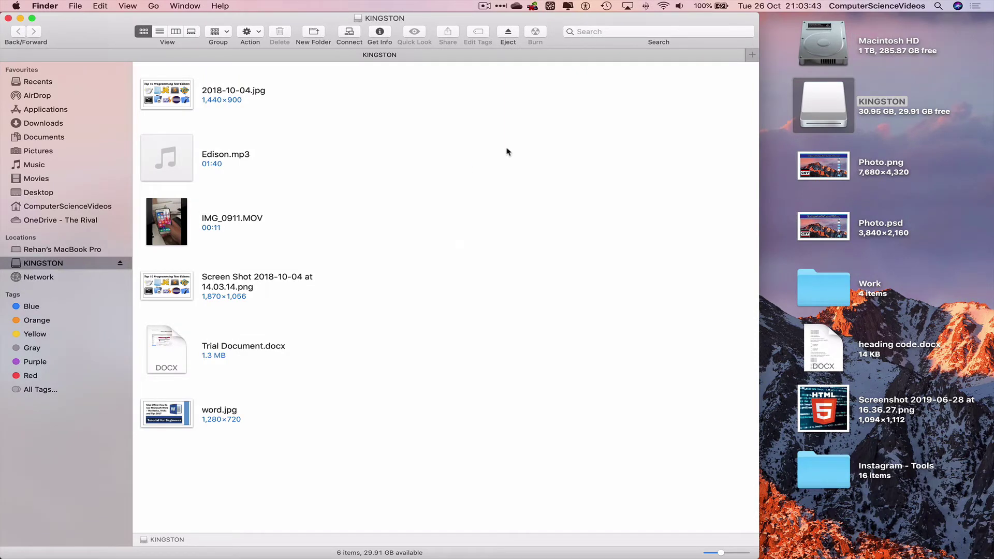
click(9, 19)
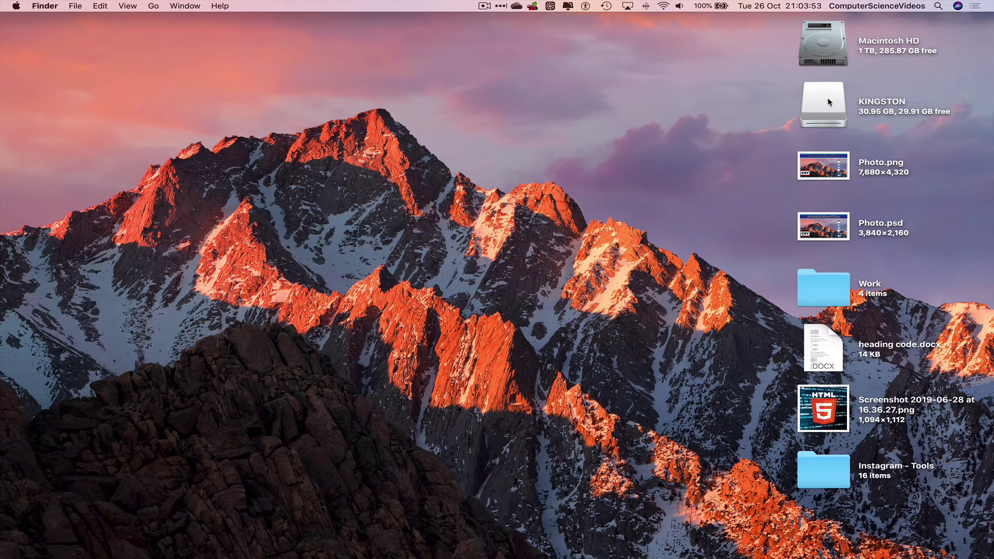
Eject the KINGSTON drive from the MacBook Pro desktop with Cmd+E
click(829, 102)
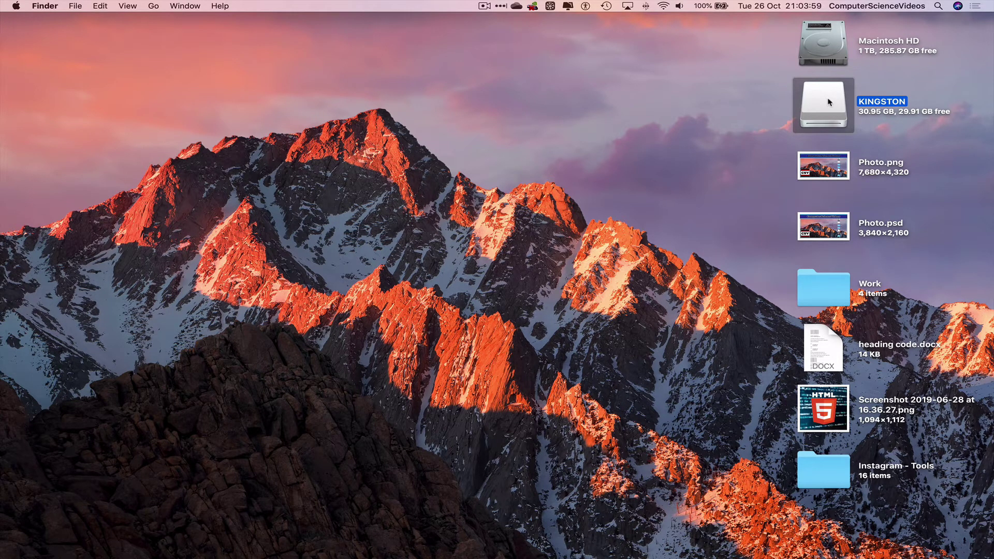
key(super+e)
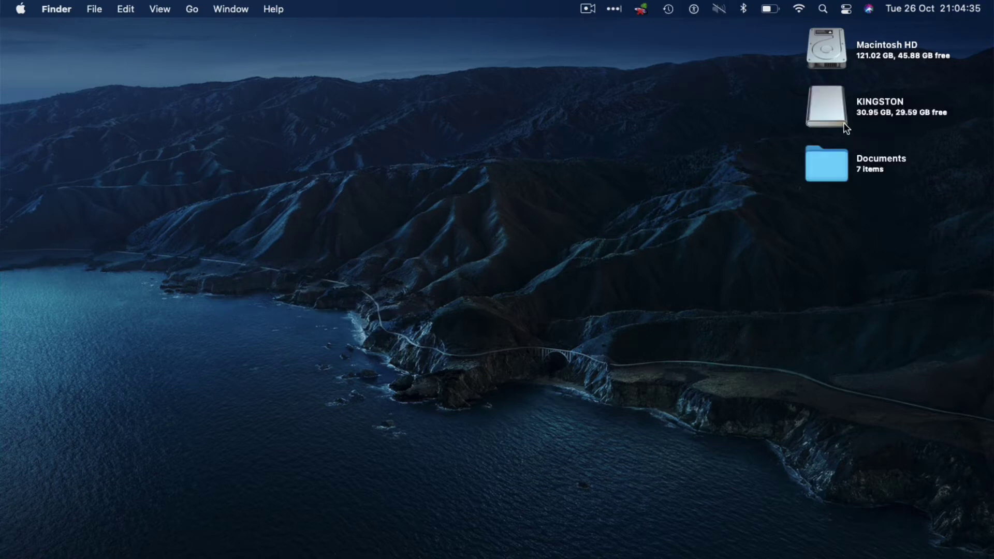
Open the KINGSTON drive in icon view and resize its window taller
double_click(826, 120)
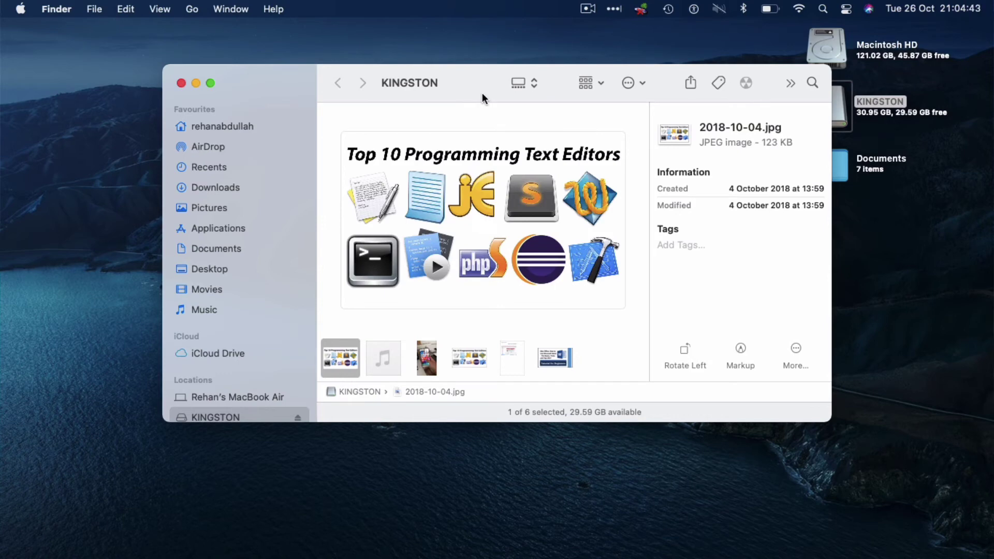
click(537, 84)
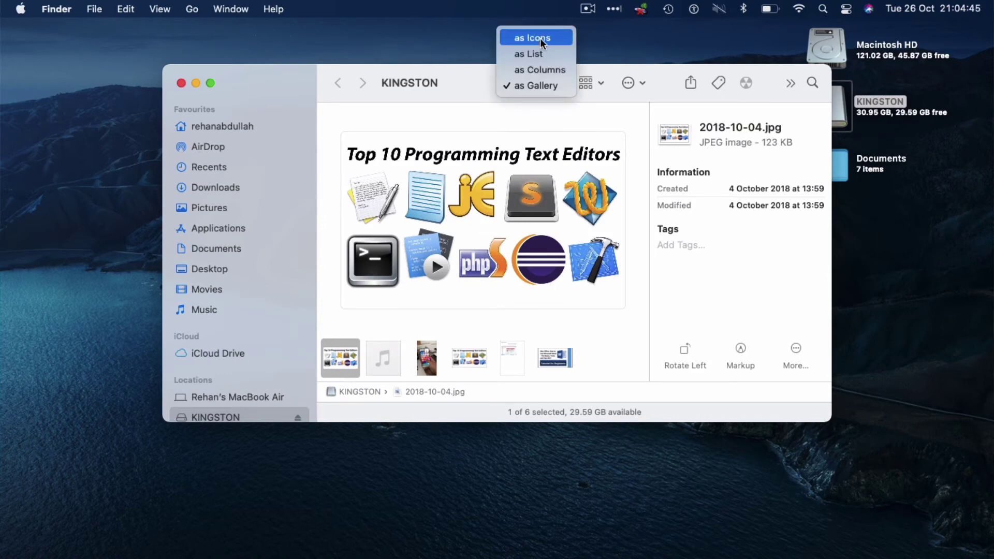
click(539, 38)
double_click(165, 67)
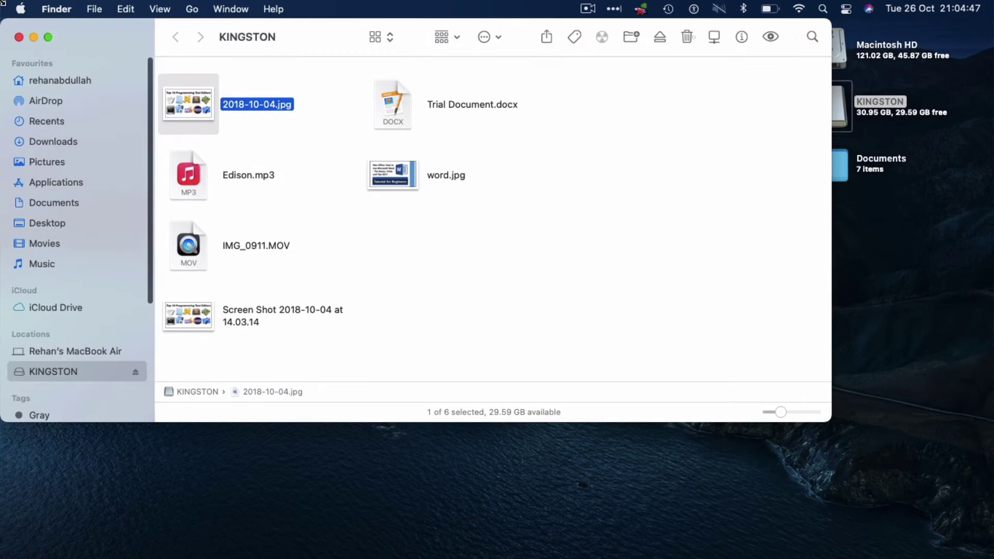
drag(824, 427, 752, 544)
Select all six files on the drive and copy them
click(505, 334)
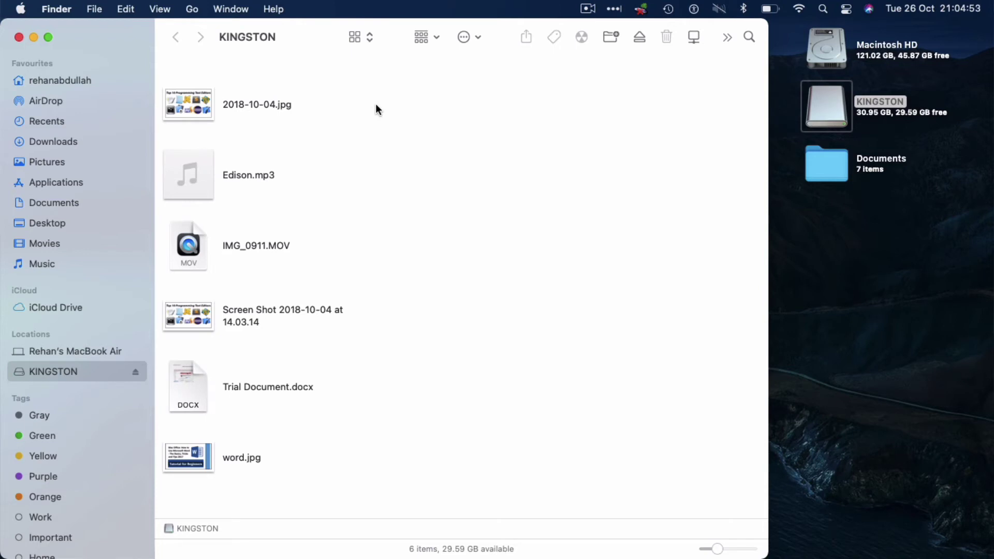
drag(376, 102, 198, 476)
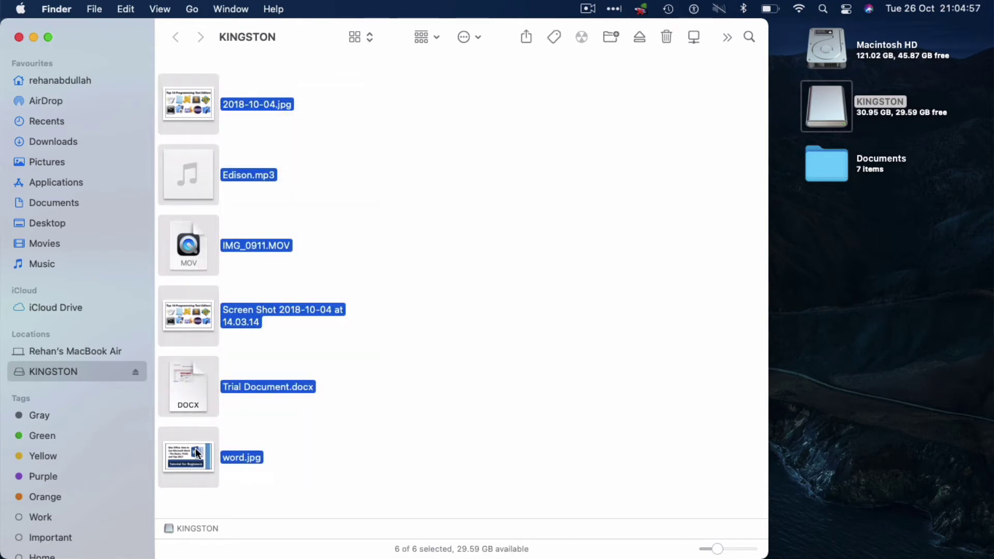
right_click(196, 452)
mouse_move(300, 436)
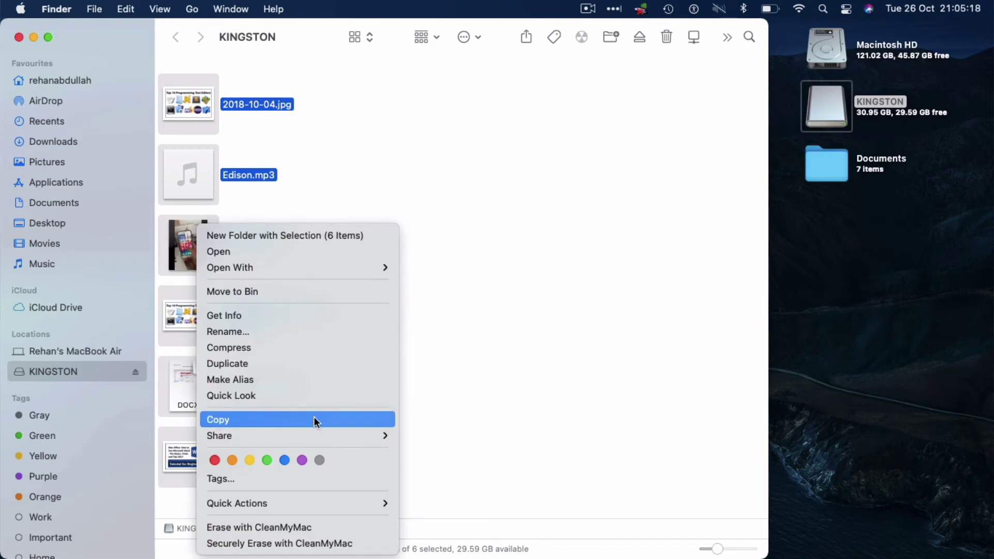
click(314, 419)
click(830, 308)
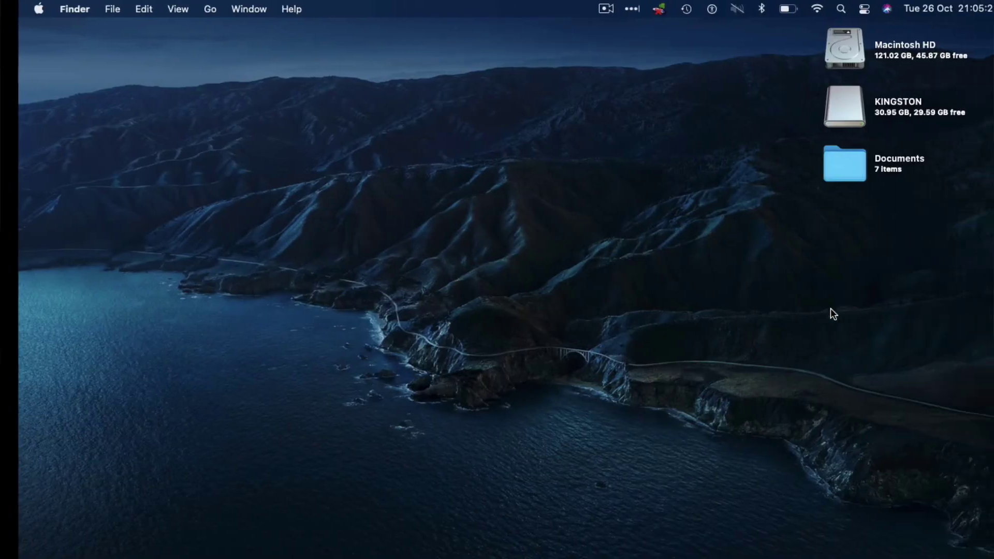
Create a new desktop folder named Files
right_click(535, 250)
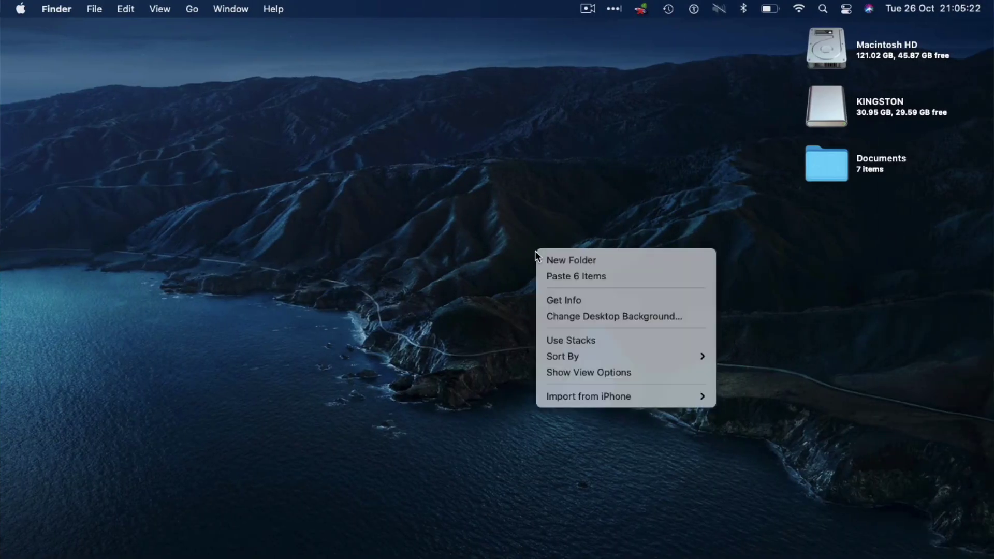
click(578, 258)
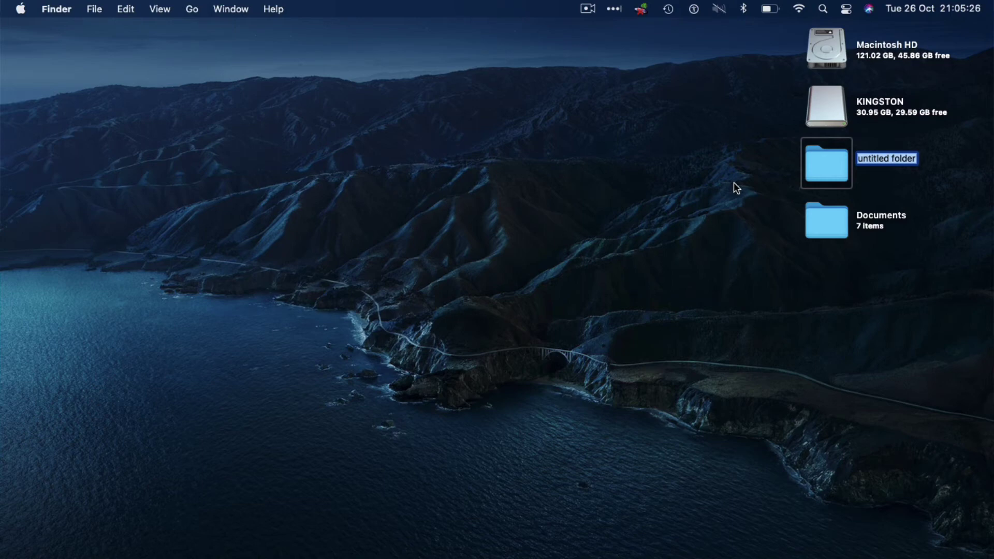
text(F)
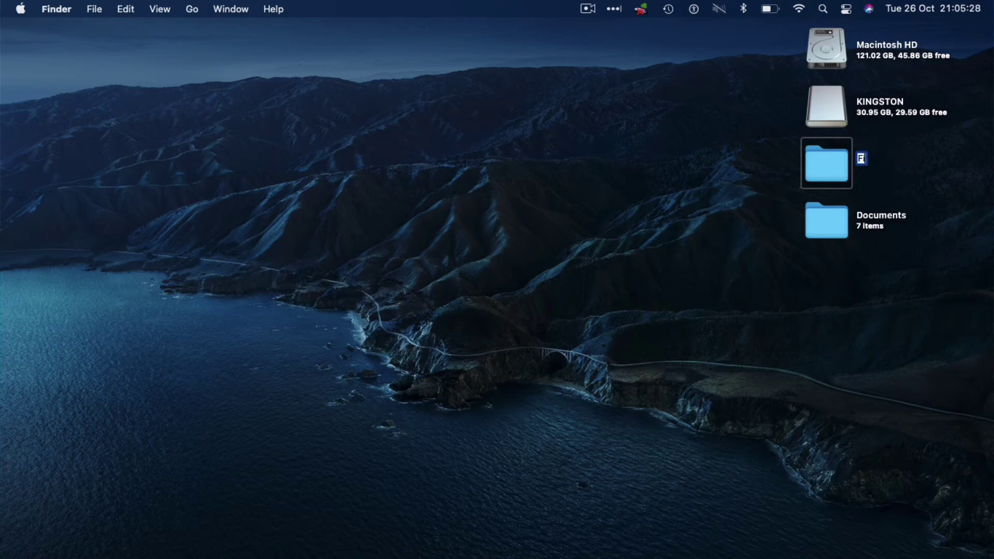
text(iles)
click(532, 287)
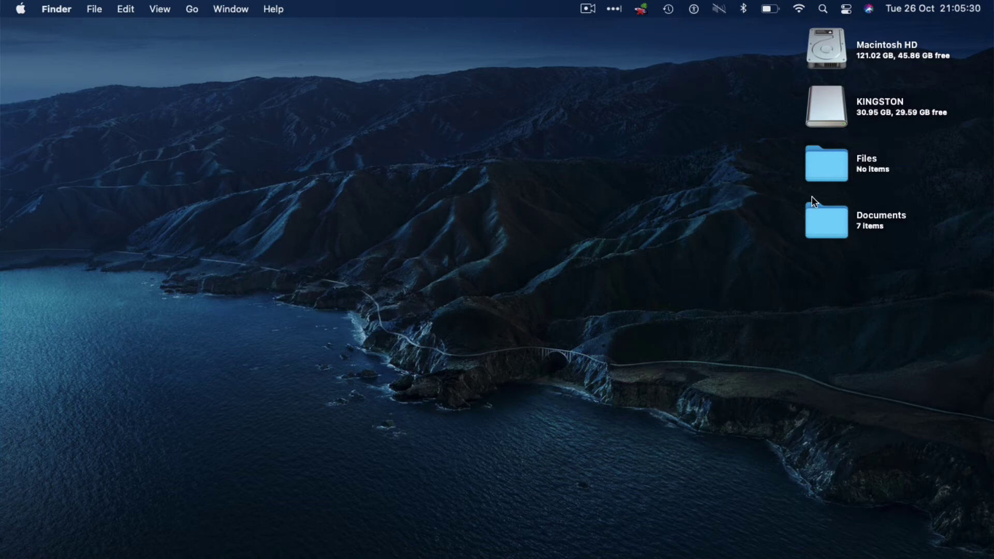
Open Files in icon view, paste the six copied files, and close it
double_click(815, 177)
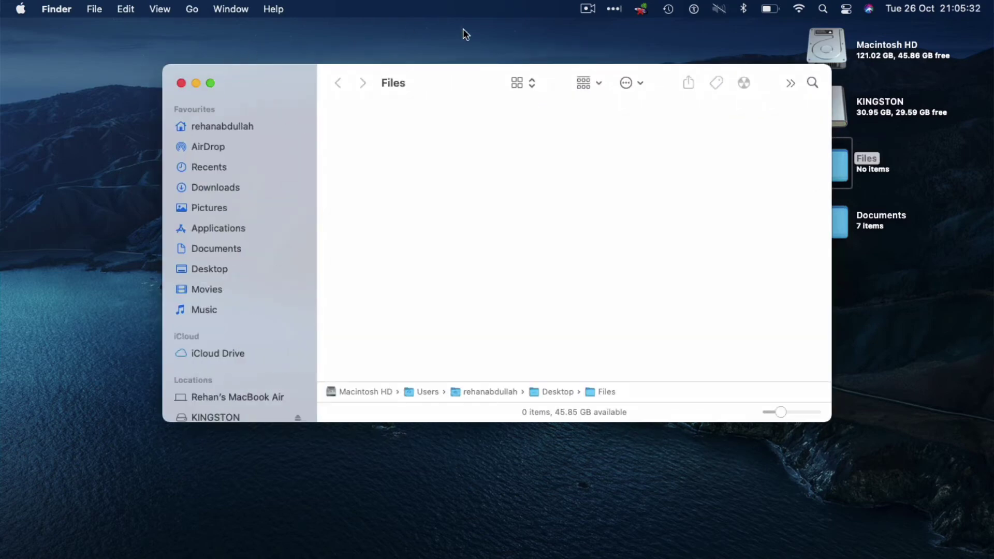
click(533, 80)
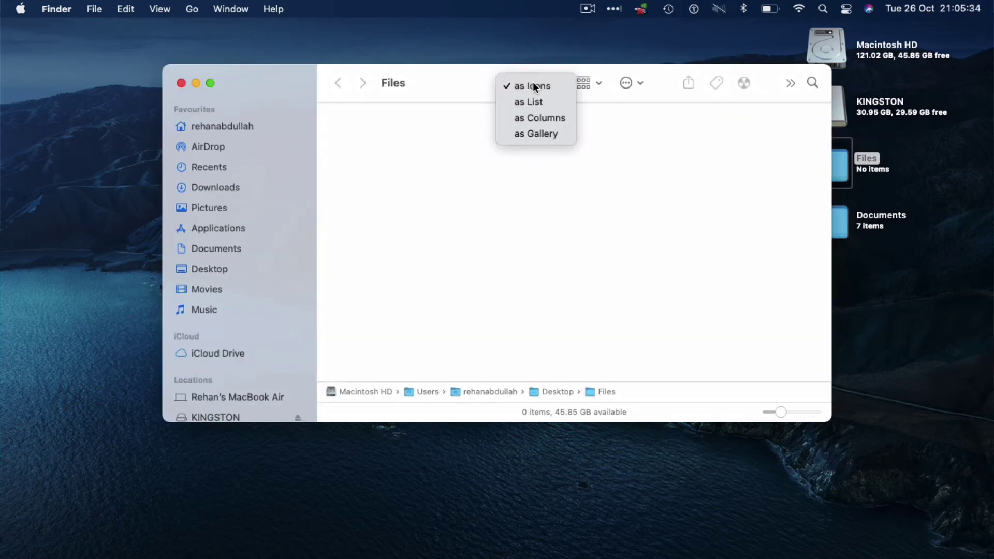
click(534, 83)
drag(169, 70, 6, 24)
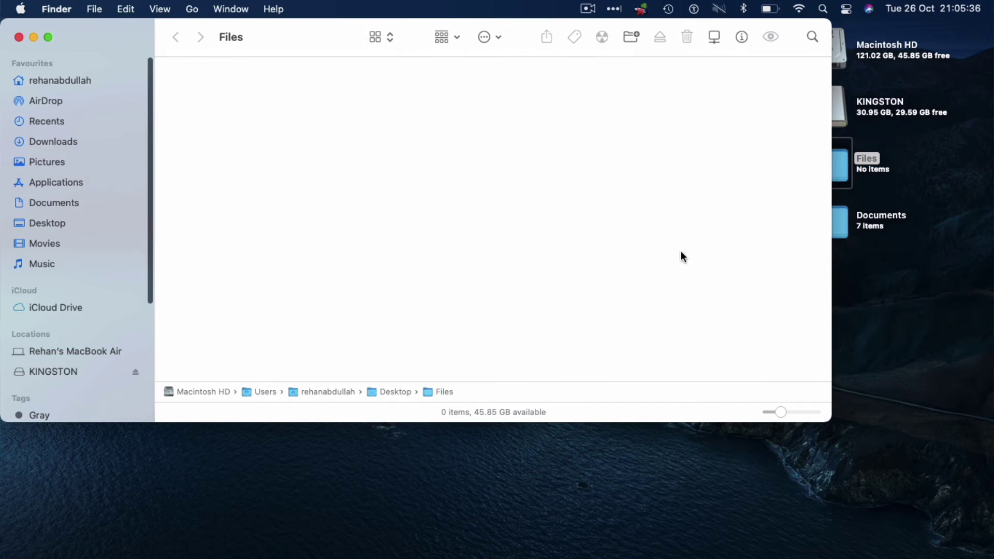
drag(828, 417, 783, 558)
right_click(524, 174)
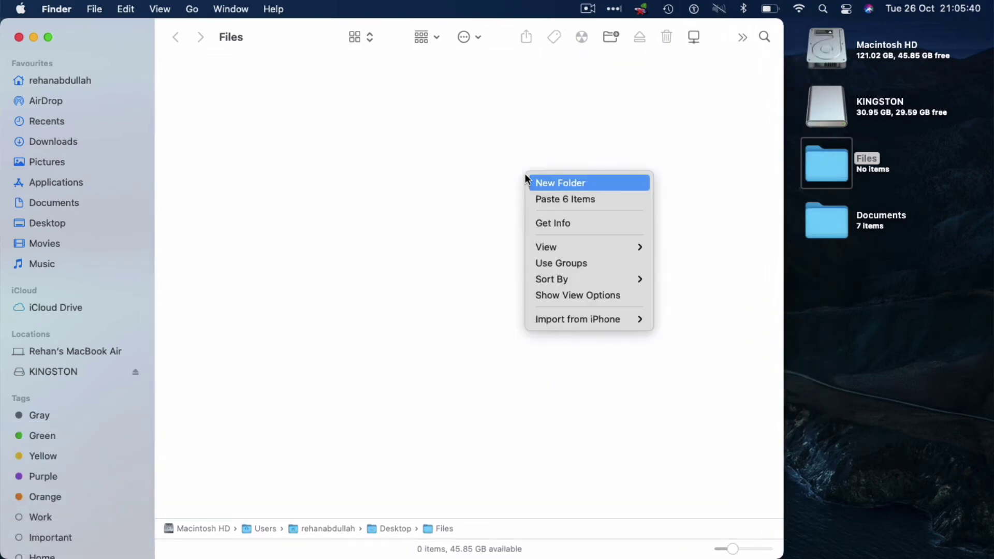
click(558, 200)
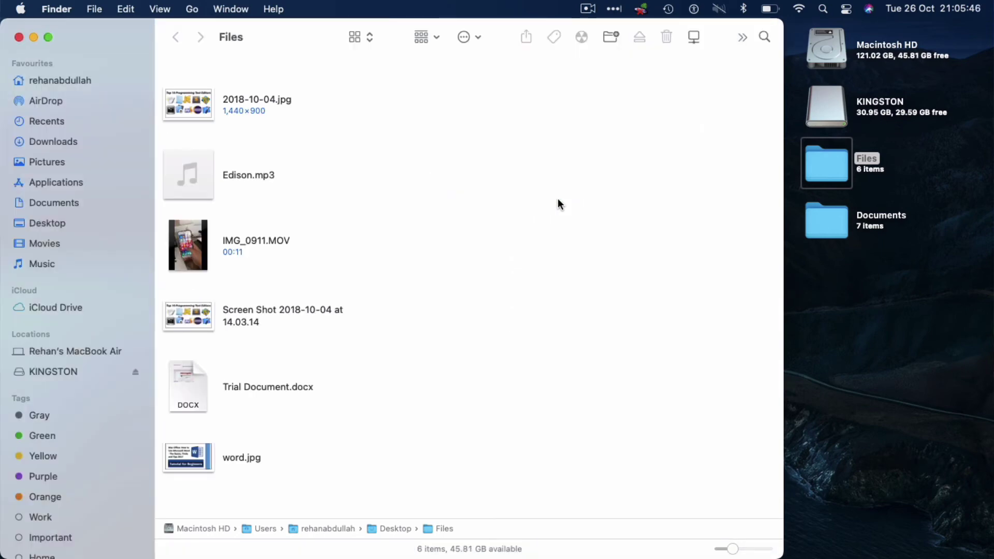
click(19, 37)
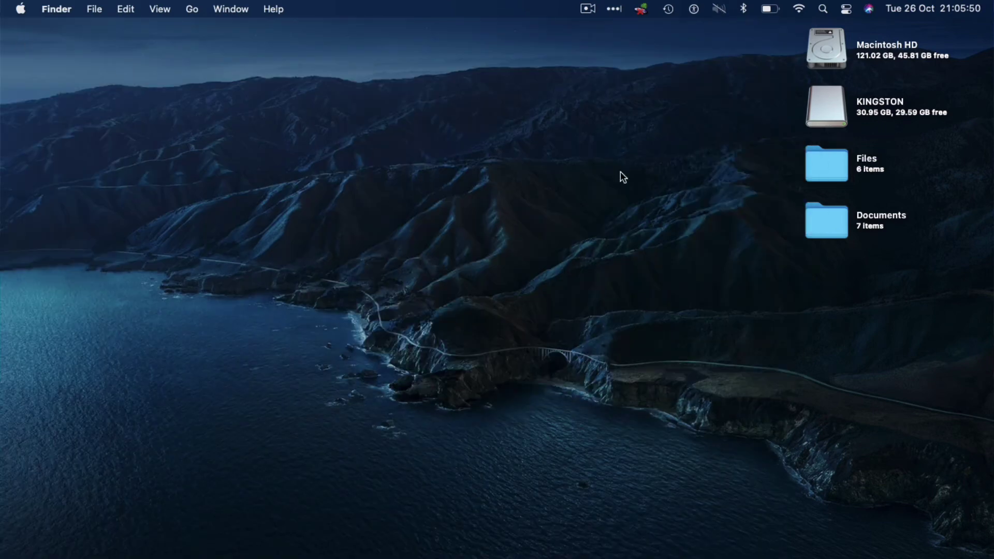
Close the KINGSTON window, eject the drive with Cmd+E, and check Files holds all six files
key(ctrl+Left)
key(super+w)
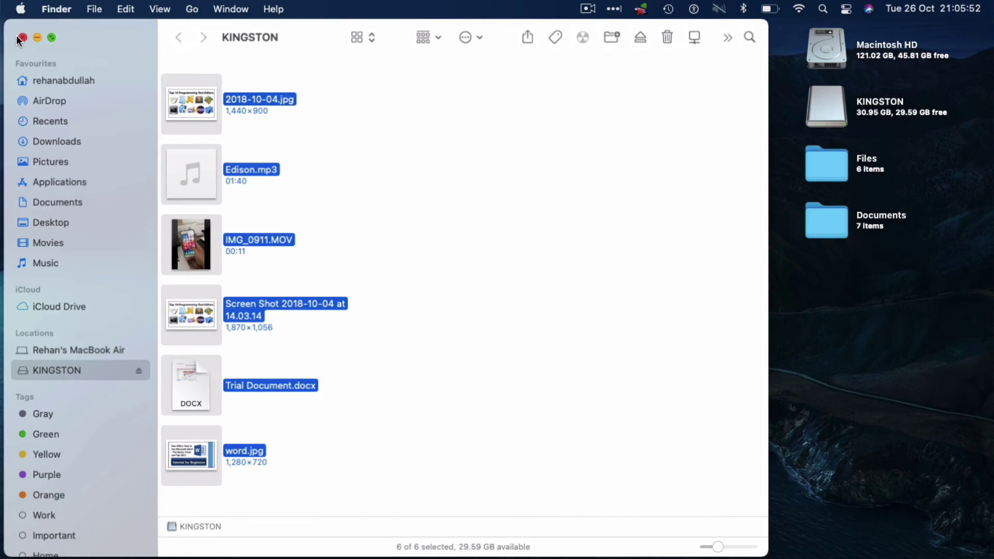
click(838, 109)
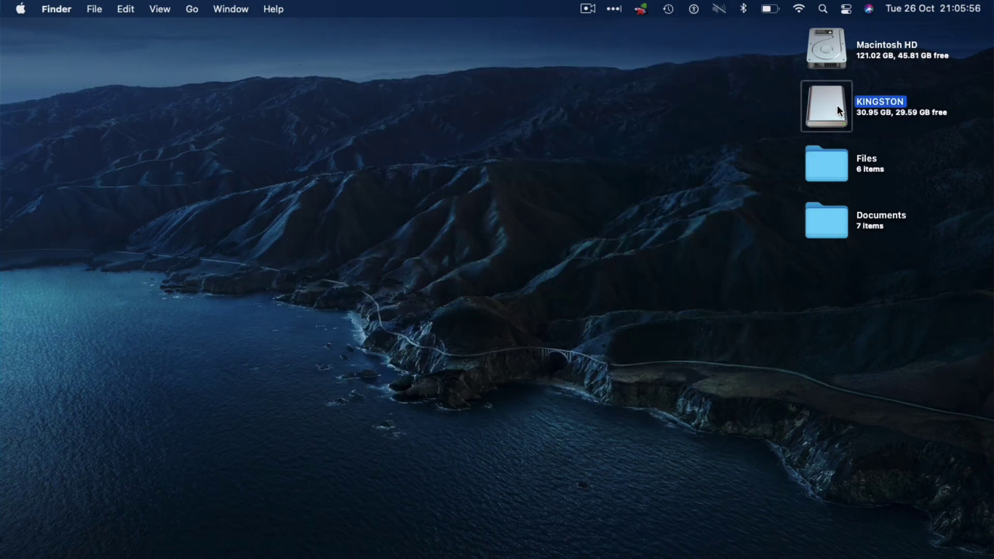
key(super+e)
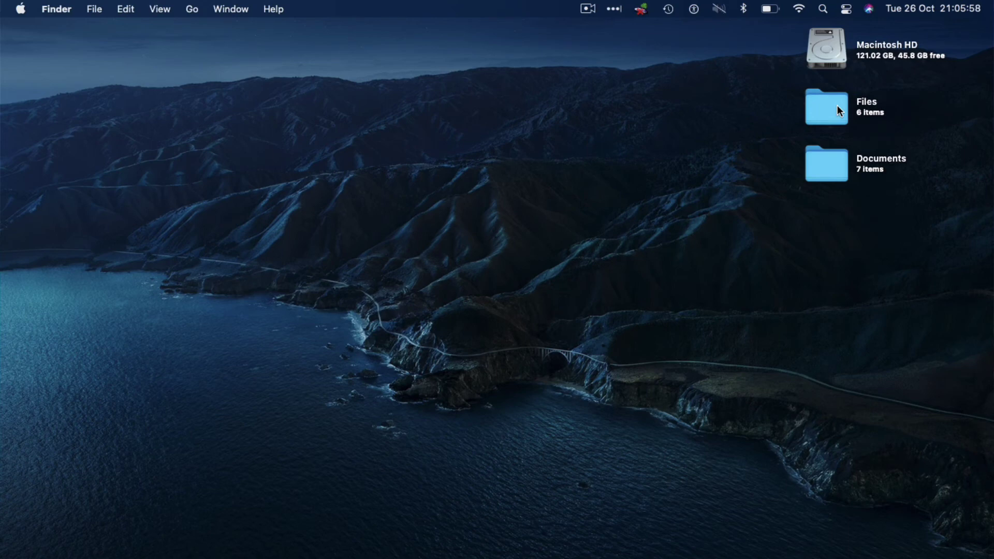
double_click(837, 104)
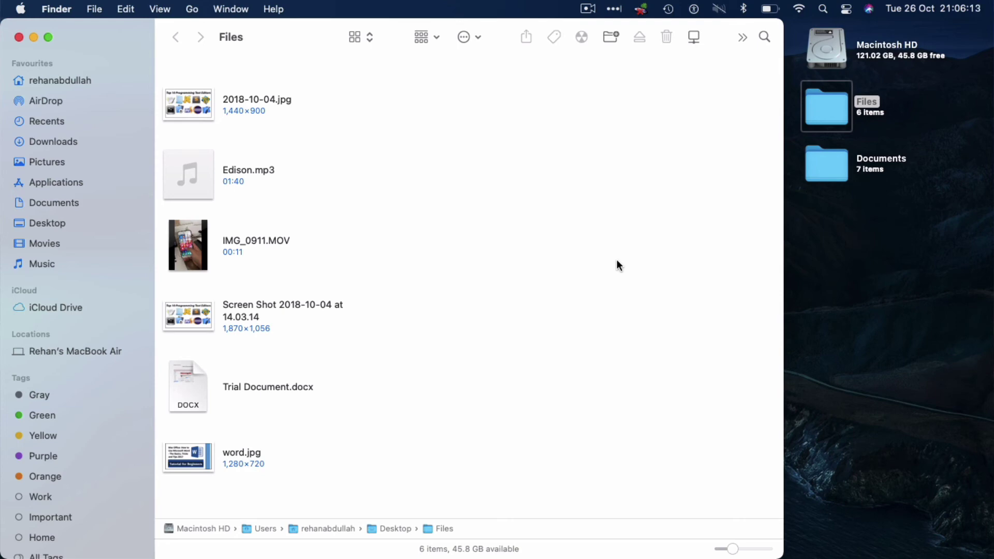
click(18, 37)
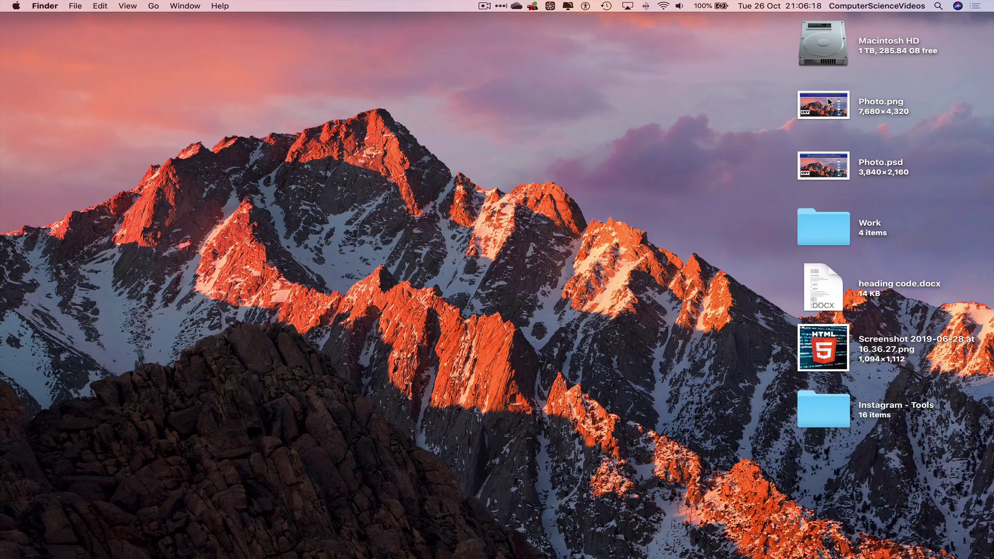